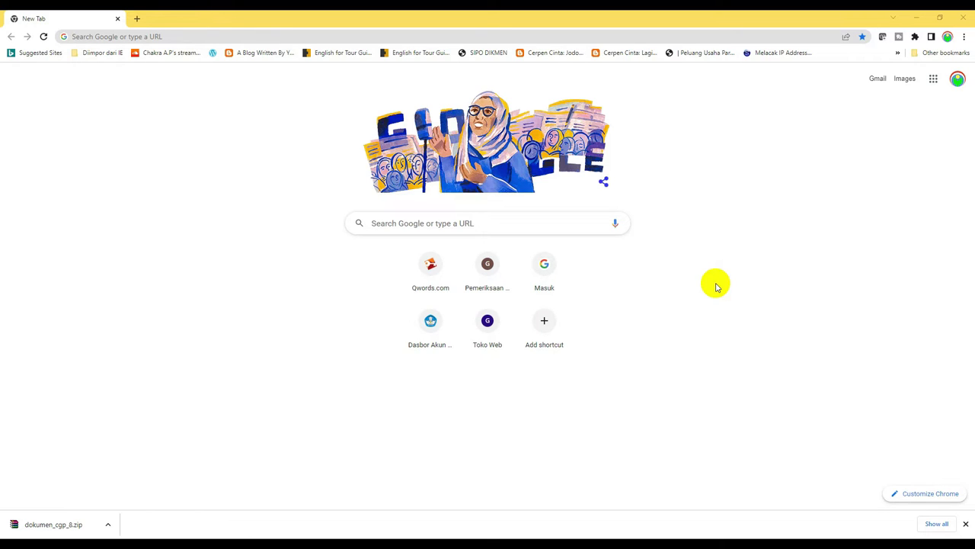
Search Google for 'sim pkb' from the Chrome address bar
{"action": "left_click", "coordinate": [93, 37]}
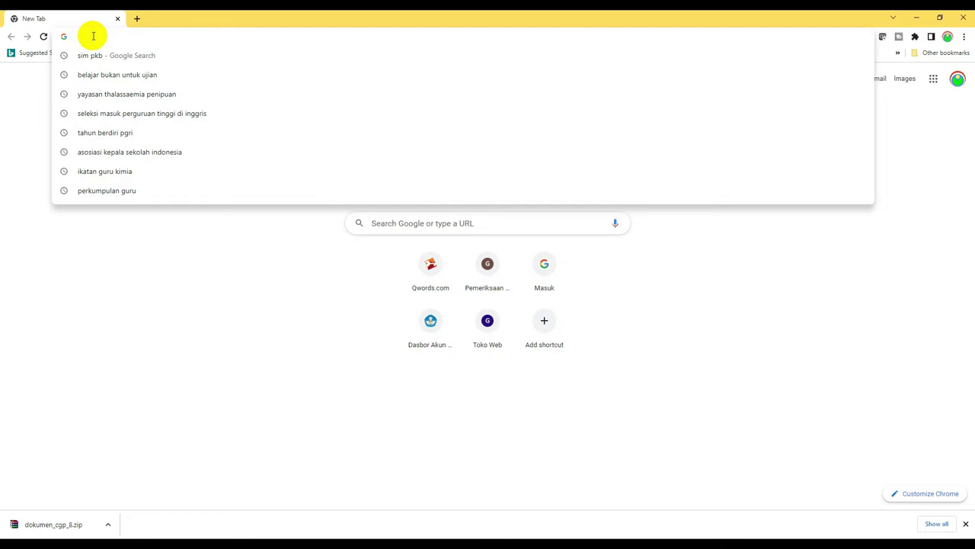
{"action": "type", "text": "sim pkb"}
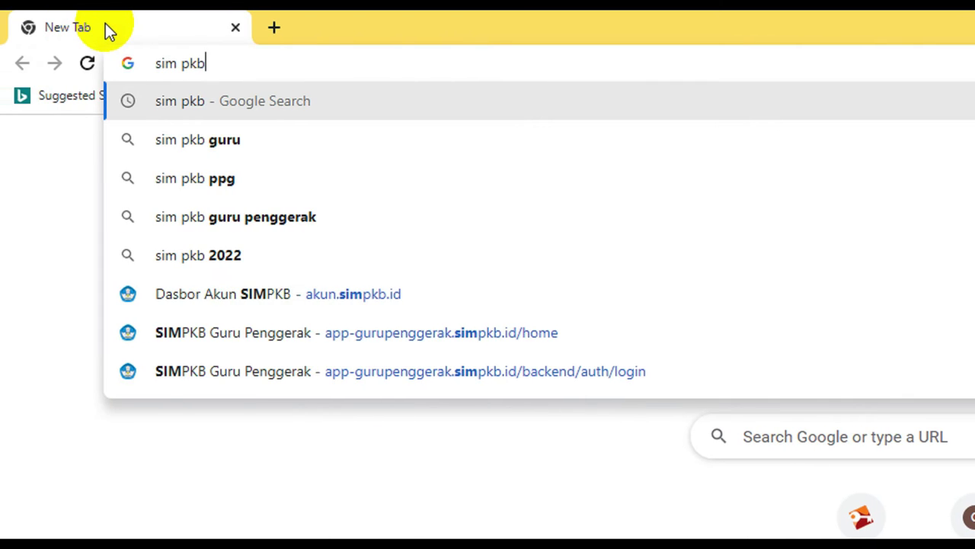
{"action": "key", "text": "Return"}
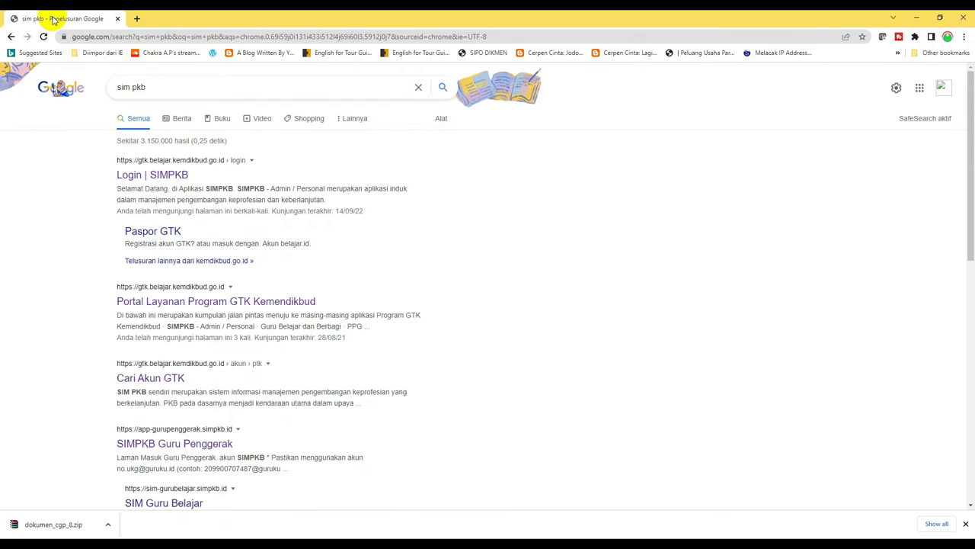
Open the Login | SIMPKB result, sign in with MASUK, and open the Program Guru Penggerak card
{"action": "left_click", "coordinate": [164, 177]}
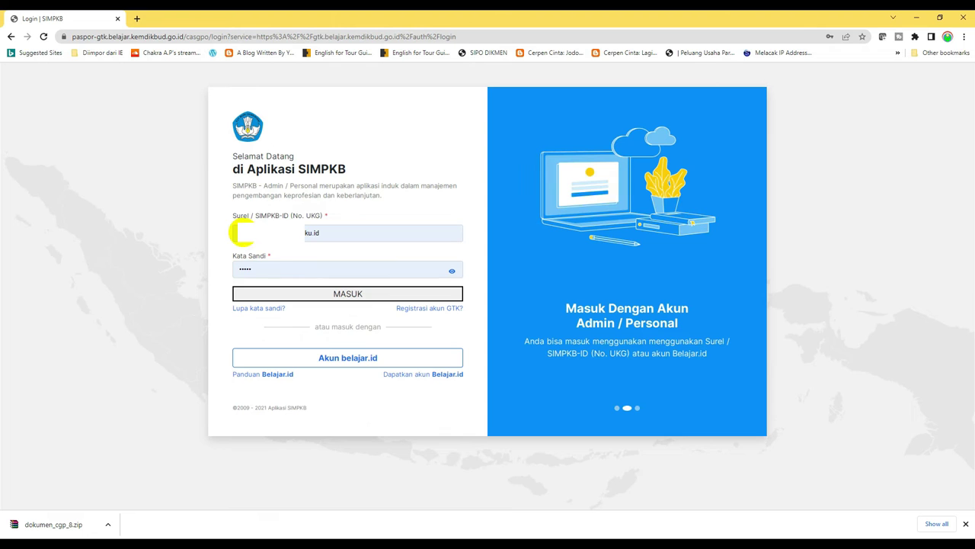
{"action": "left_click", "coordinate": [341, 297]}
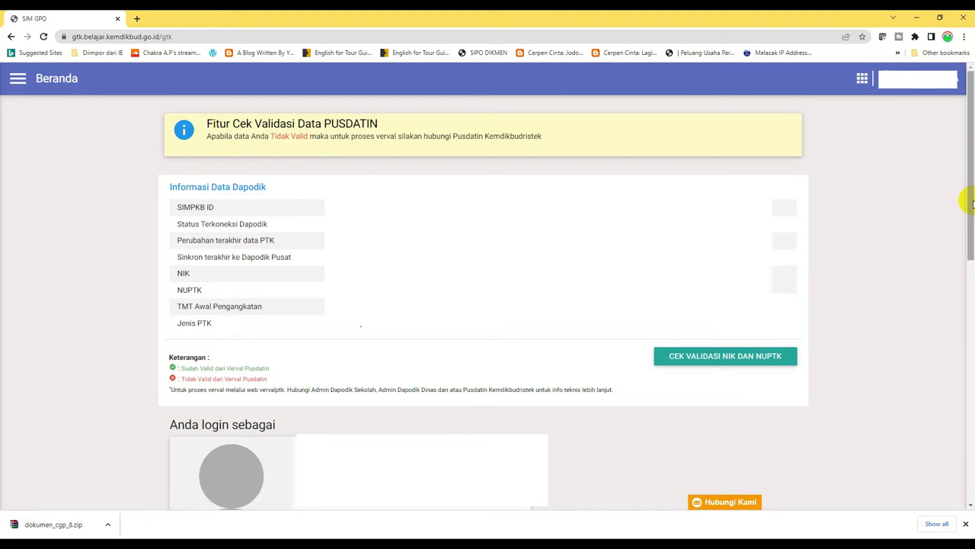
{"action": "left_click_drag", "start_coordinate": [970, 202], "coordinate": [965, 429]}
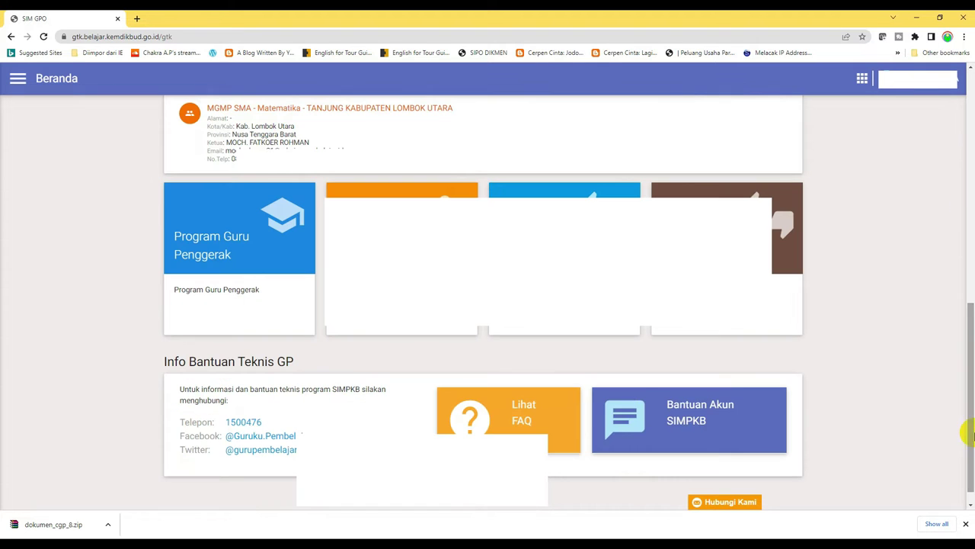
{"action": "left_click", "coordinate": [214, 252]}
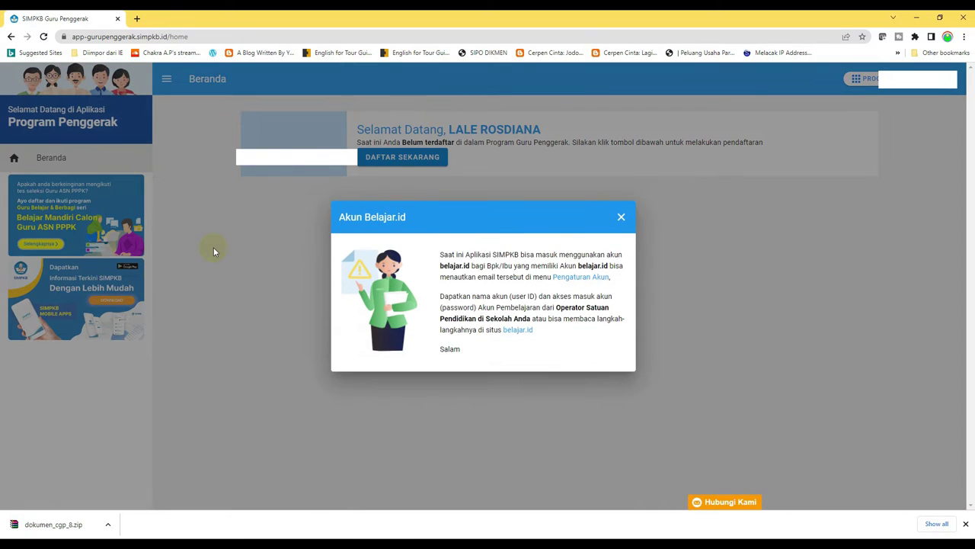
{"action": "left_click", "coordinate": [621, 217]}
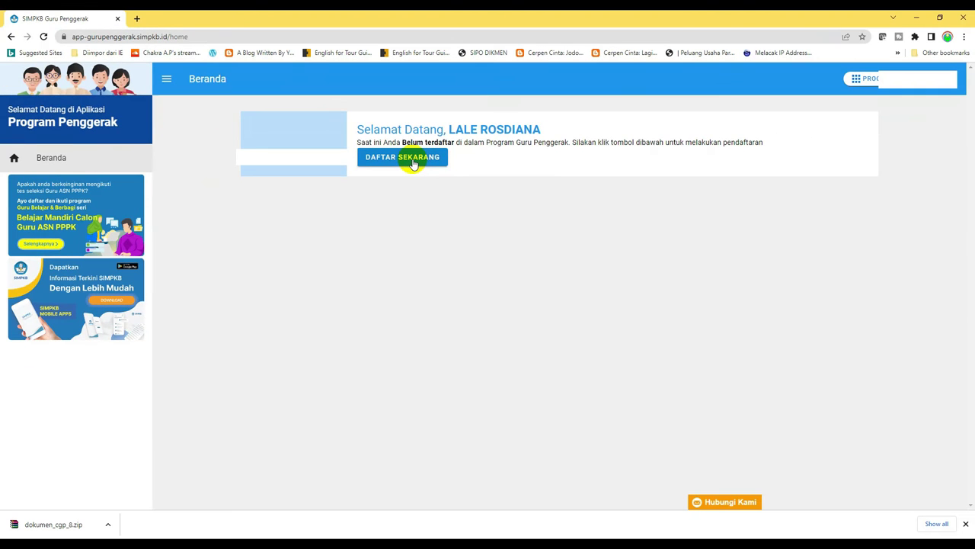
Register as Calon Peserta for Angkatan 8, agreeing to follow all programme activities
{"action": "left_click", "coordinate": [413, 157]}
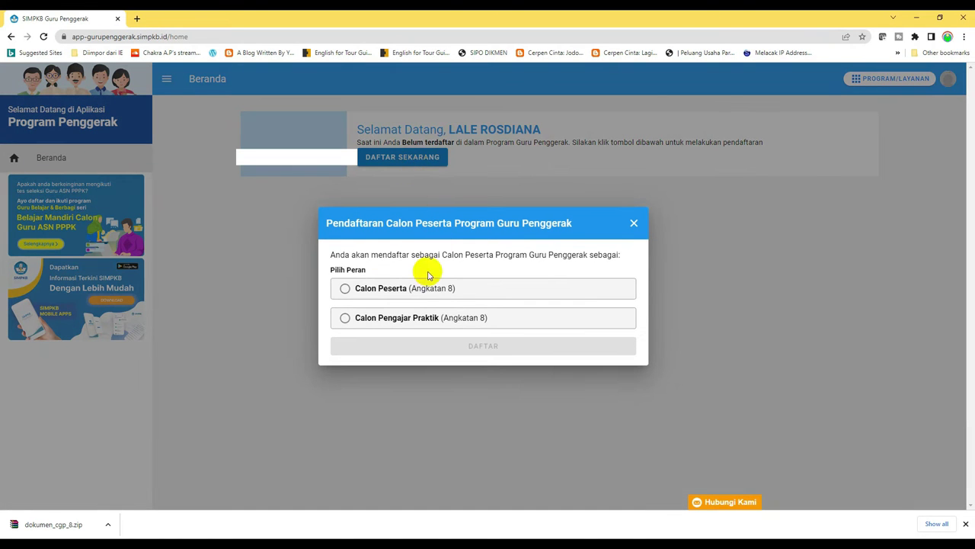
{"action": "left_click", "coordinate": [347, 291]}
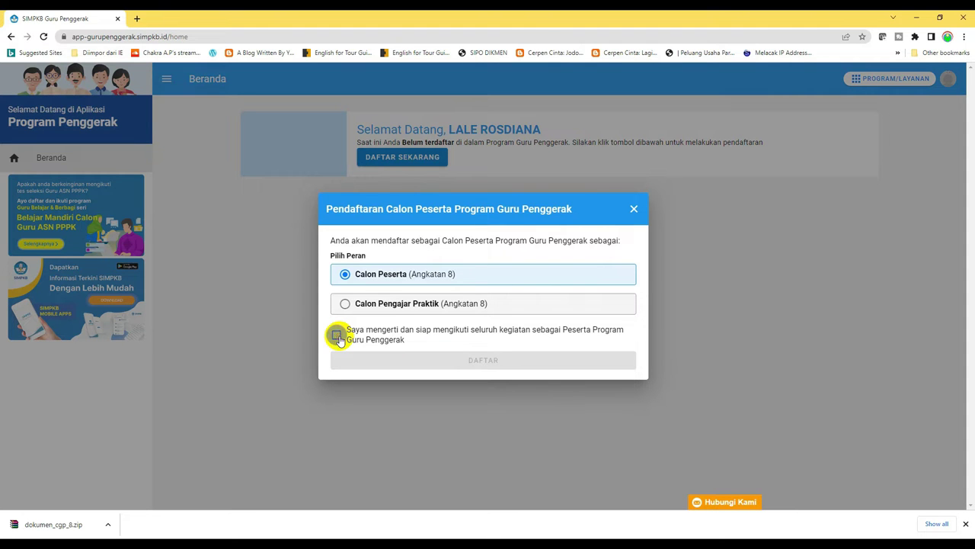
{"action": "left_click", "coordinate": [337, 336]}
{"action": "left_click", "coordinate": [457, 361]}
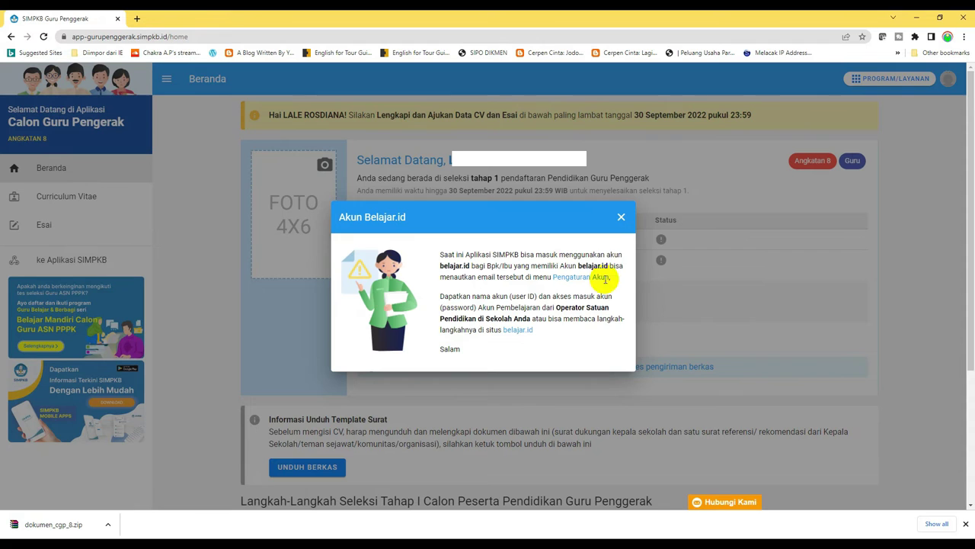
Close the Akun Belajar.id notice and scroll down to the Curriculum Vitae and Esai steps
{"action": "left_click", "coordinate": [620, 221]}
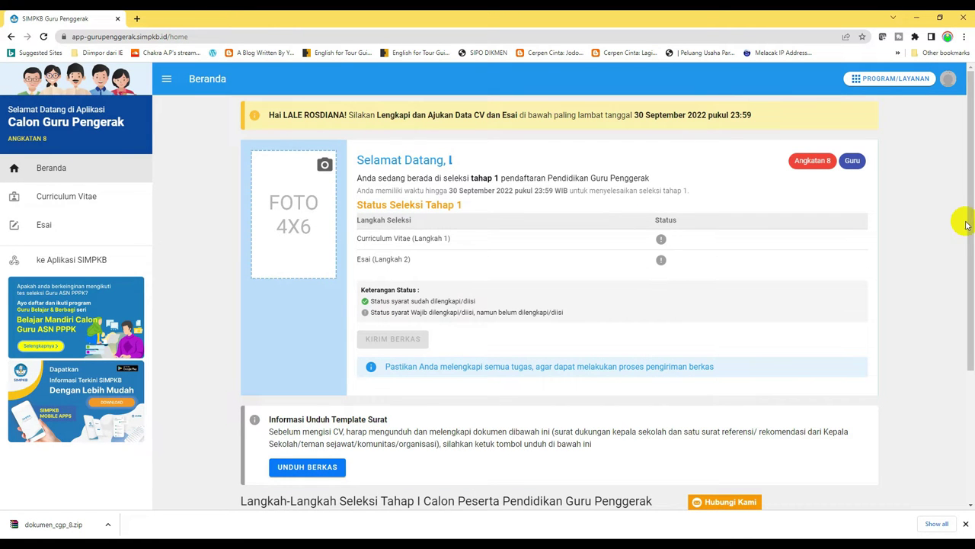
{"action": "left_click_drag", "start_coordinate": [972, 220], "coordinate": [972, 221]}
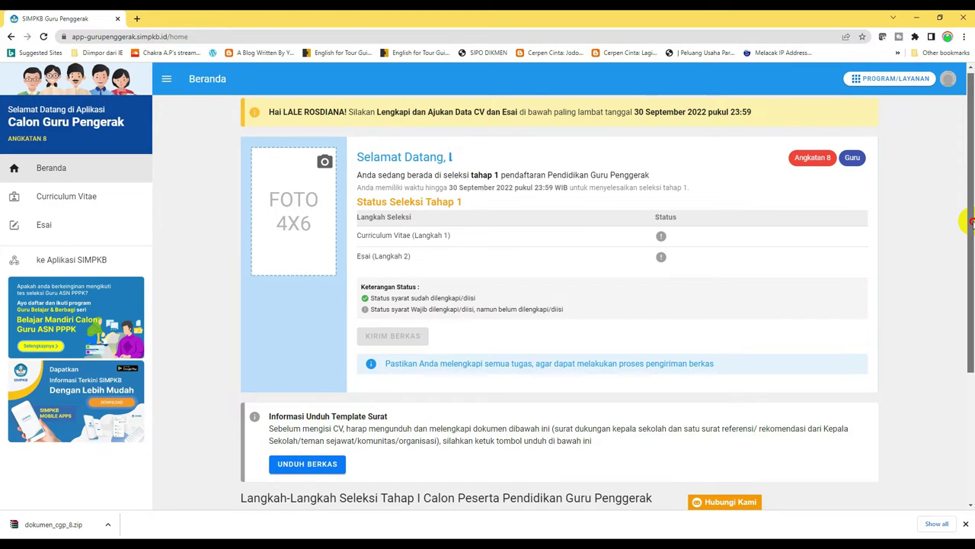
{"action": "left_click_drag", "start_coordinate": [972, 221], "coordinate": [972, 428]}
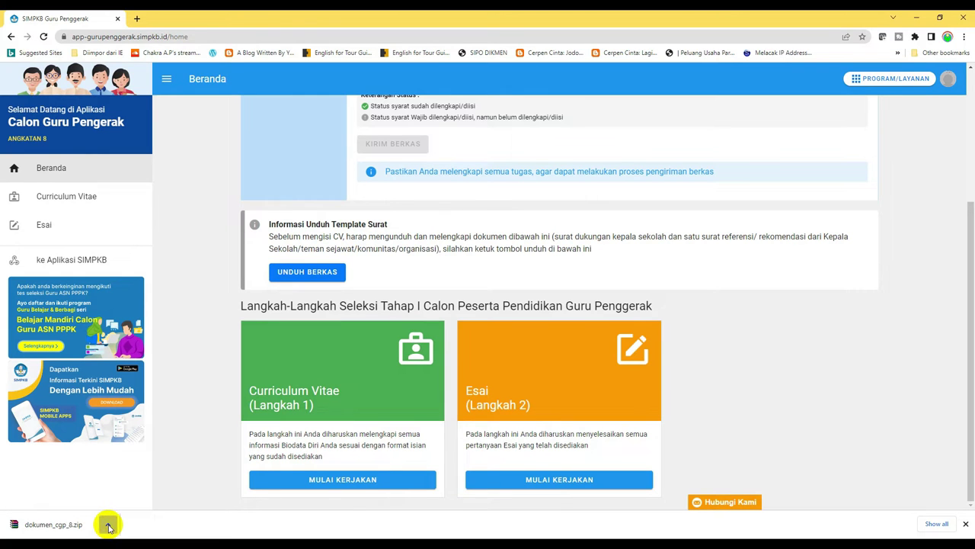
Show dokumen_cgp_8.zip in the Downloads folder and open it in WinRAR
{"action": "left_click", "coordinate": [109, 525]}
{"action": "left_click", "coordinate": [128, 494]}
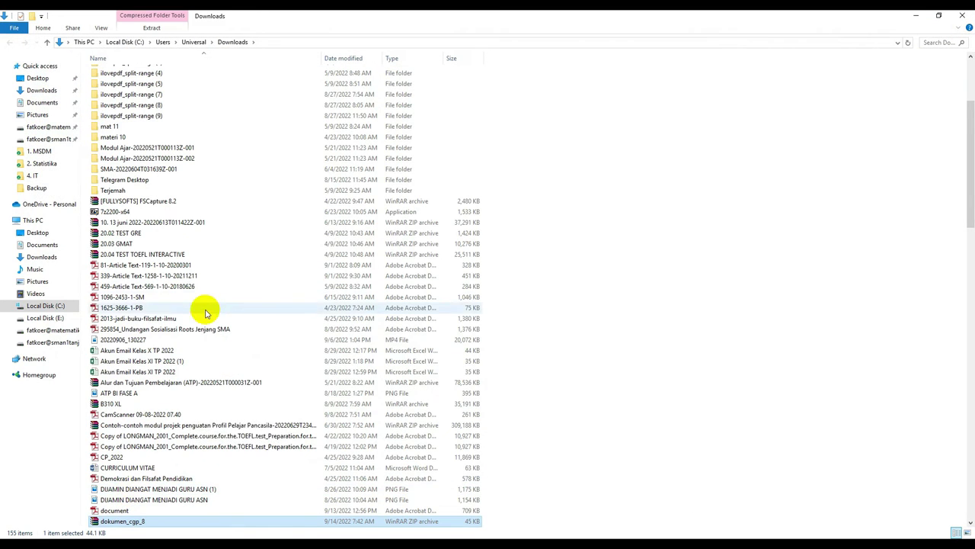
{"action": "double_click", "coordinate": [135, 523]}
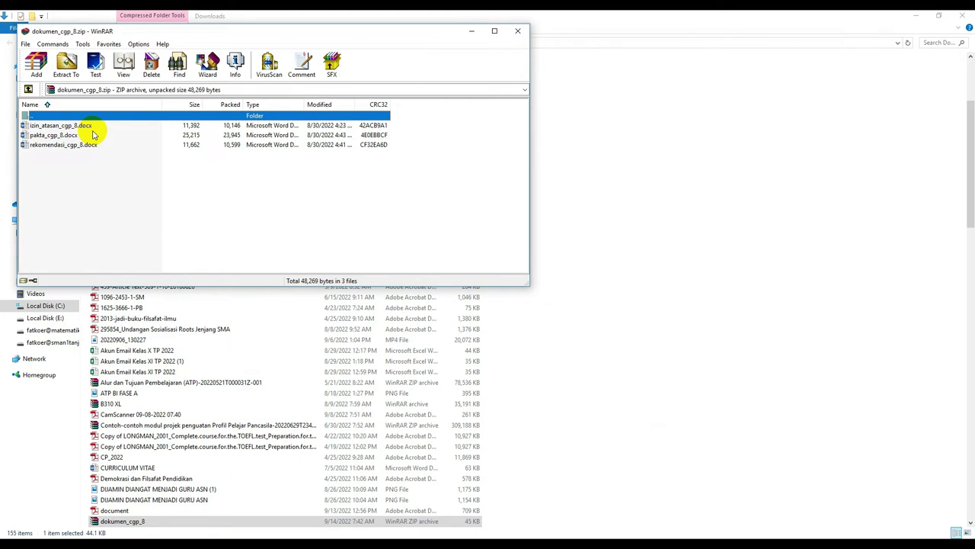
Look over the three .docx templates, close WinRAR, and switch back to Chrome
{"action": "left_click", "coordinate": [76, 169]}
{"action": "key", "text": "Home"}
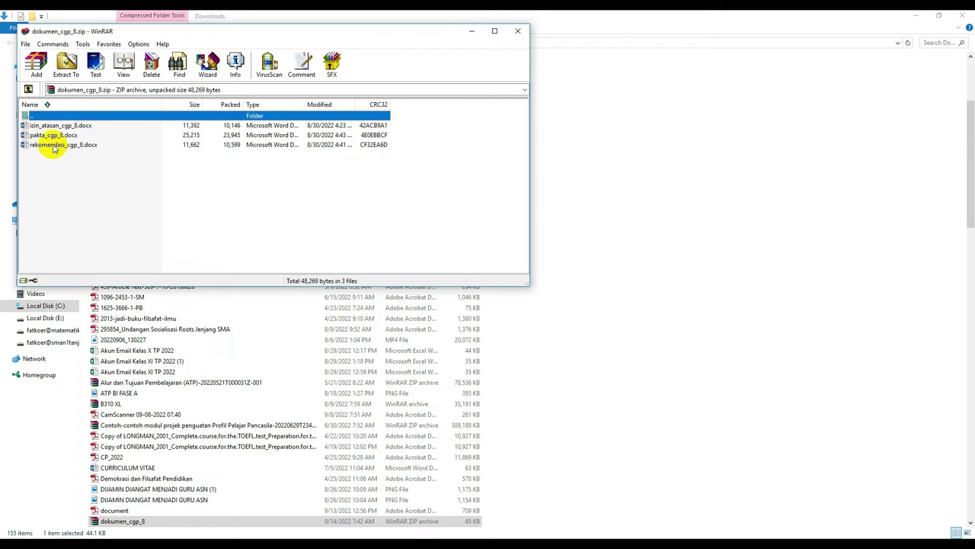
{"action": "left_click", "coordinate": [517, 31]}
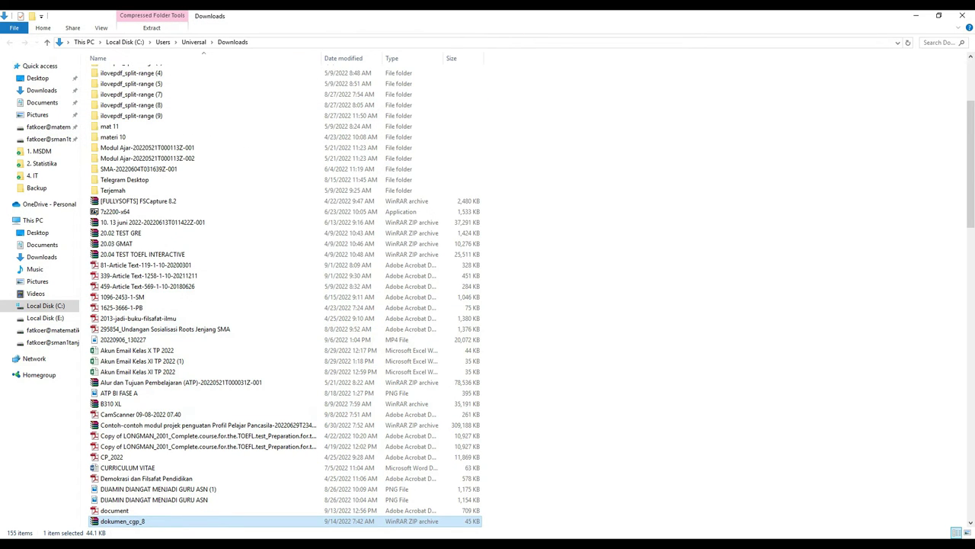
{"action": "key", "text": "alt+Tab"}
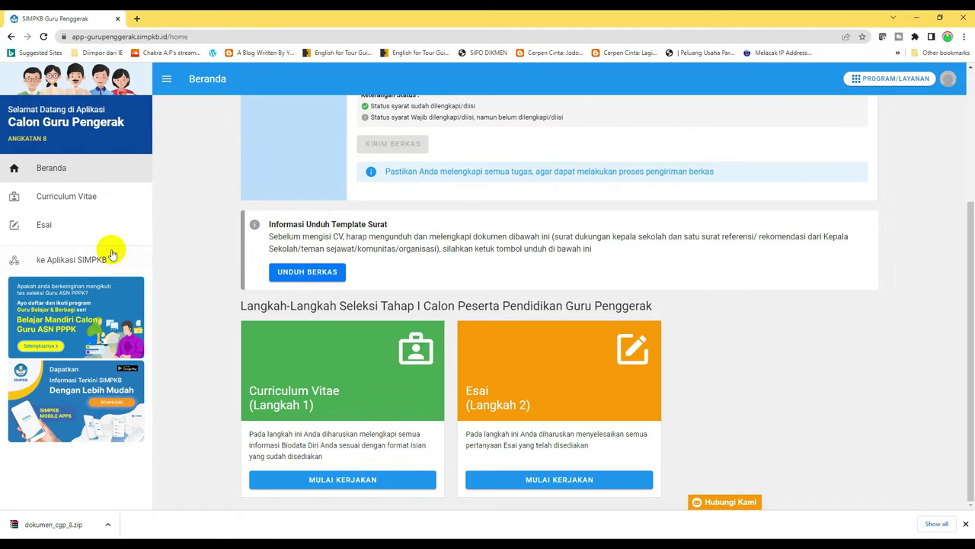
{"action": "left_click", "coordinate": [644, 351]}
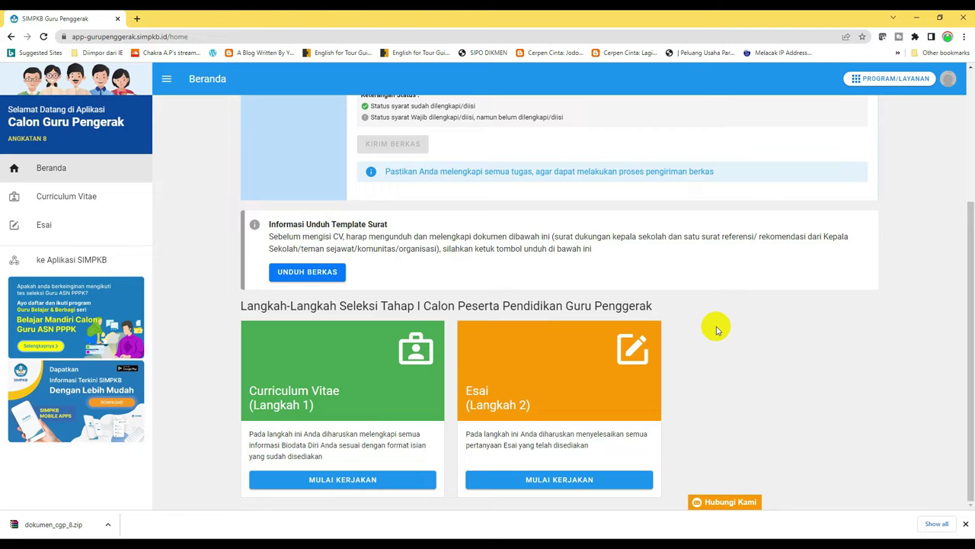
{"action": "left_click", "coordinate": [326, 484]}
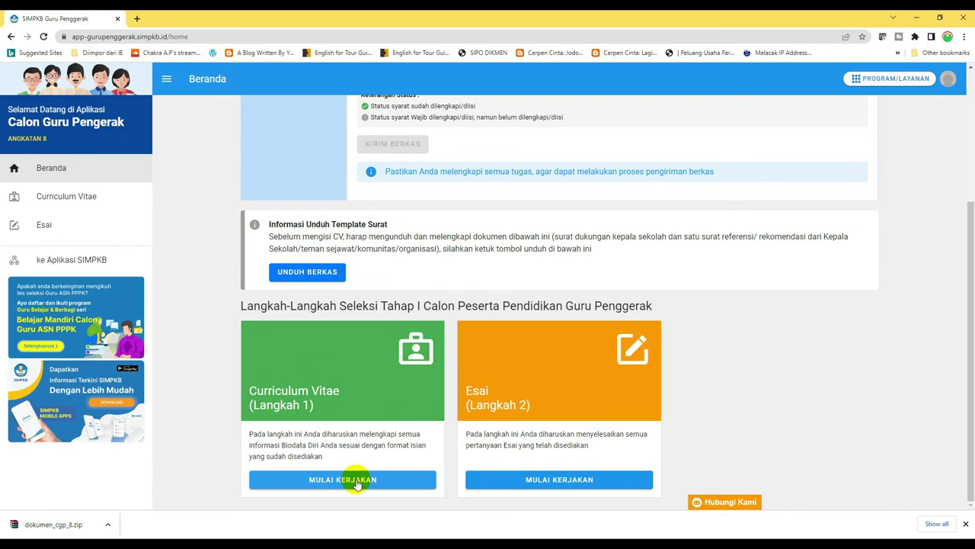
Start the Curriculum Vitae step, confirm the instructions, and scroll to the Data Pribadi and Data Sekolah details
{"action": "left_click", "coordinate": [357, 481]}
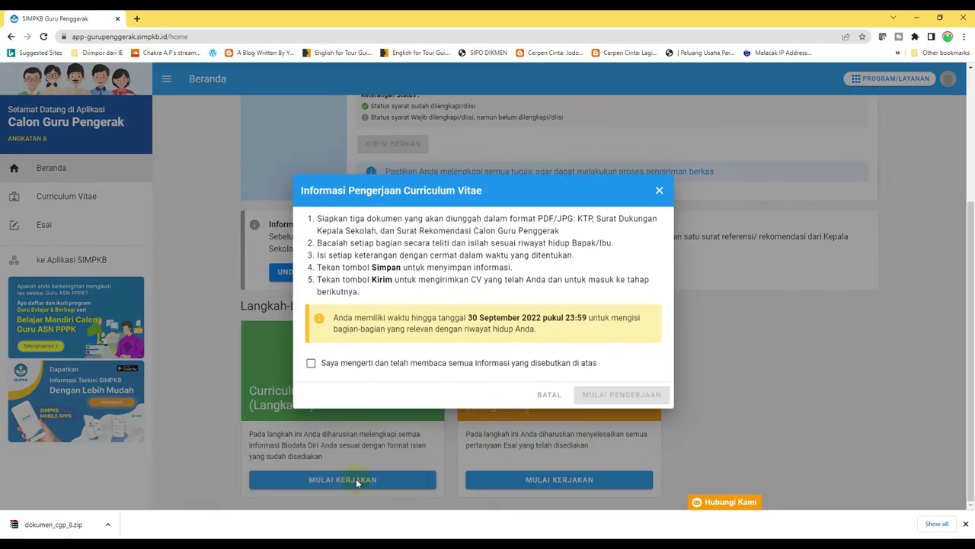
{"action": "left_click", "coordinate": [311, 359]}
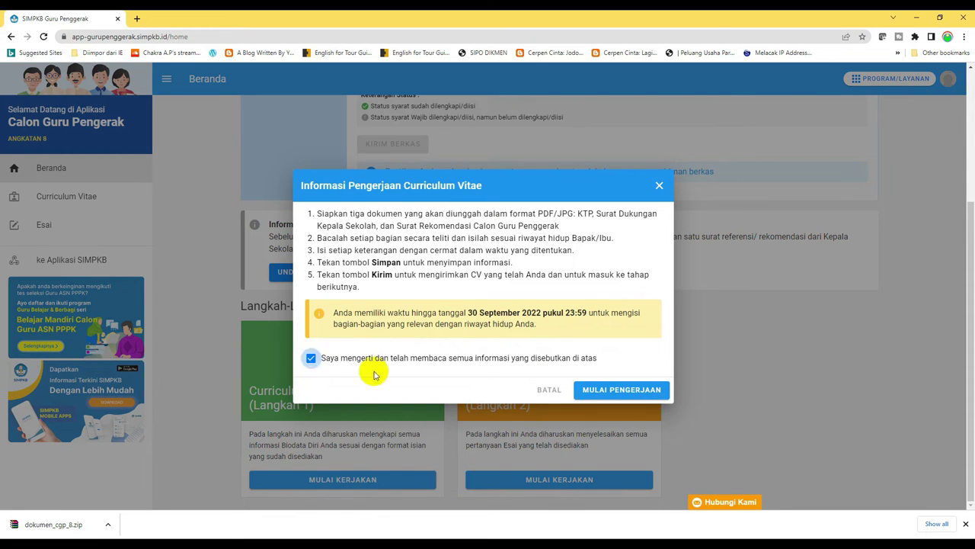
{"action": "left_click", "coordinate": [616, 390]}
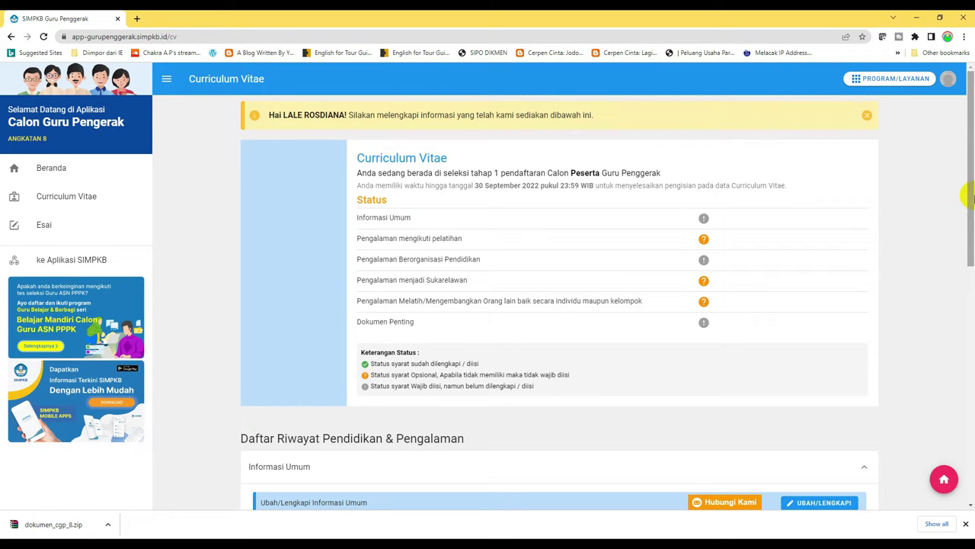
{"action": "mouse_move", "coordinate": [971, 151]}
{"action": "left_mouse_down"}
{"action": "mouse_move", "coordinate": [966, 179]}
{"action": "mouse_move", "coordinate": [969, 156]}
{"action": "left_mouse_up"}
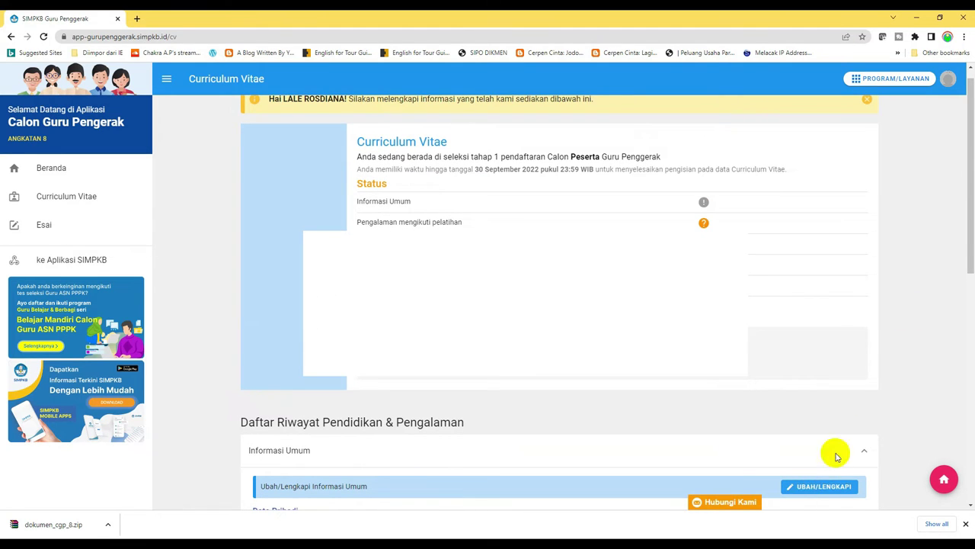
{"action": "left_click_drag", "start_coordinate": [965, 234], "coordinate": [967, 367]}
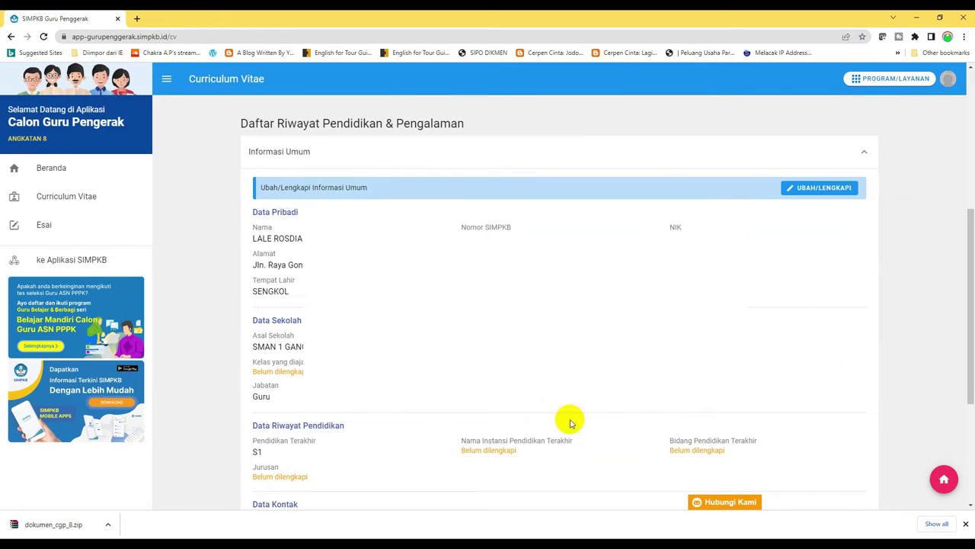
{"action": "left_click", "coordinate": [807, 189]}
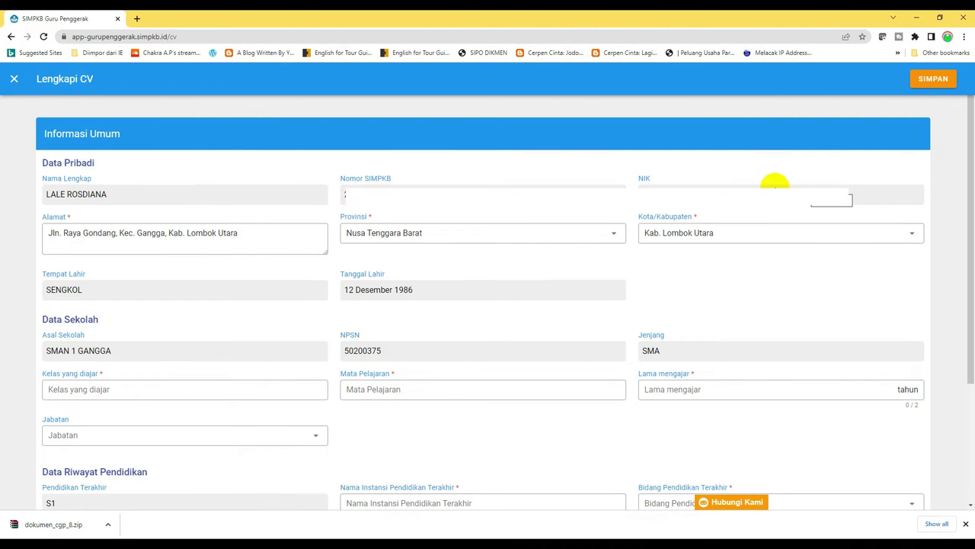
{"action": "left_click", "coordinate": [938, 82]}
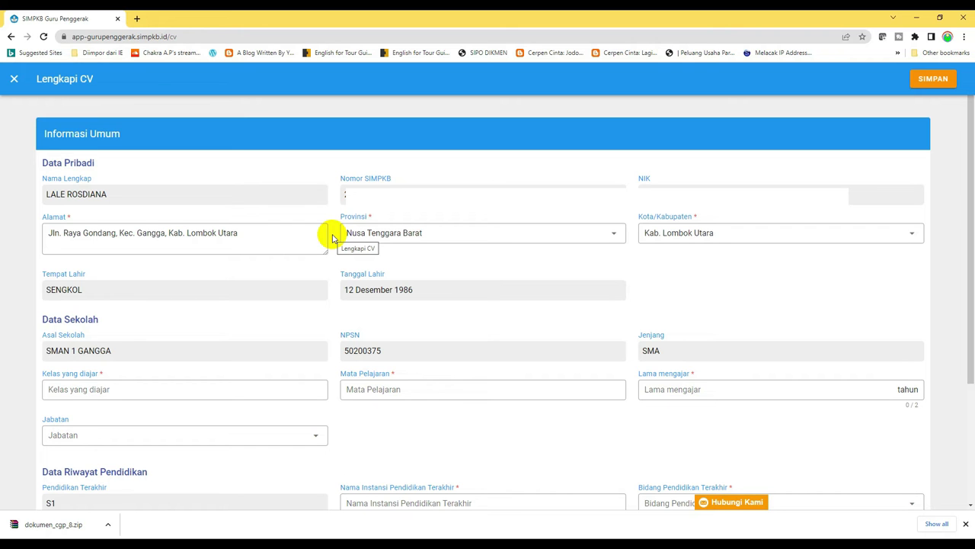
Expand Pengalaman mengikuti pelatihan and preview its TAMBAH form, closing it without saving
{"action": "key", "text": "Escape"}
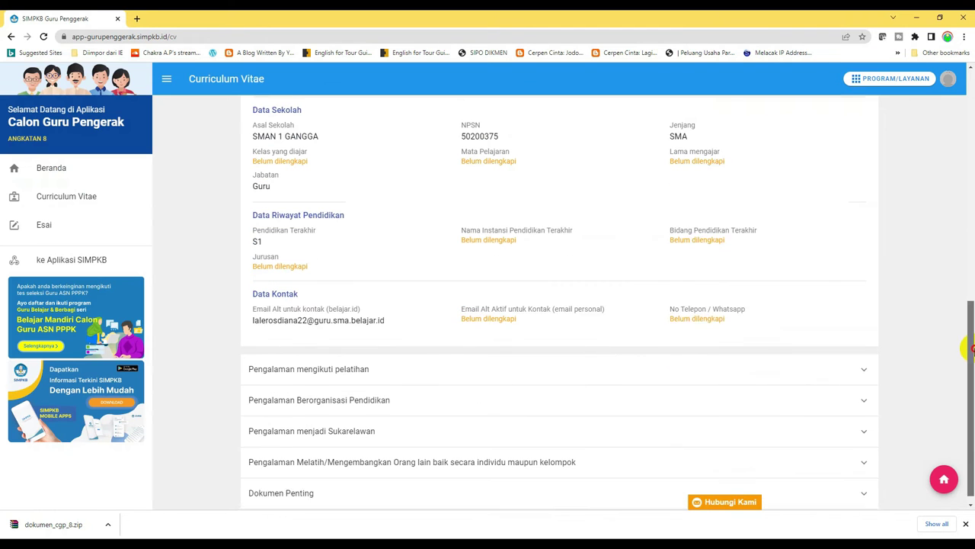
{"action": "left_click_drag", "start_coordinate": [966, 348], "coordinate": [966, 424]}
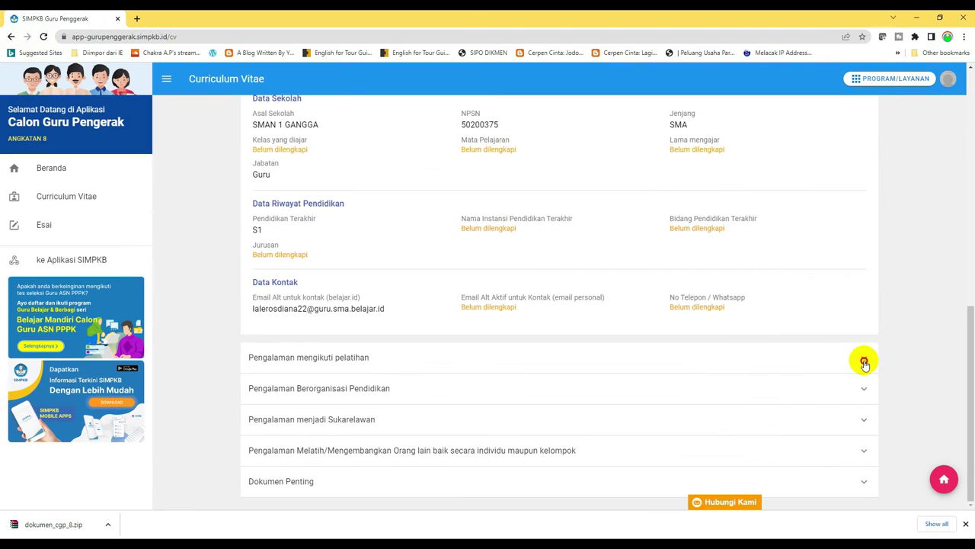
{"action": "left_click", "coordinate": [848, 349]}
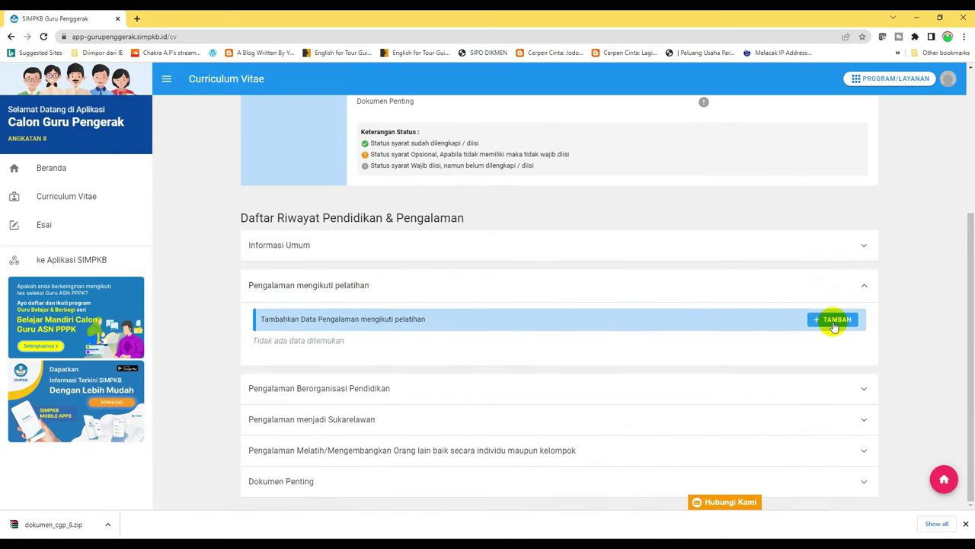
{"action": "left_click", "coordinate": [835, 321]}
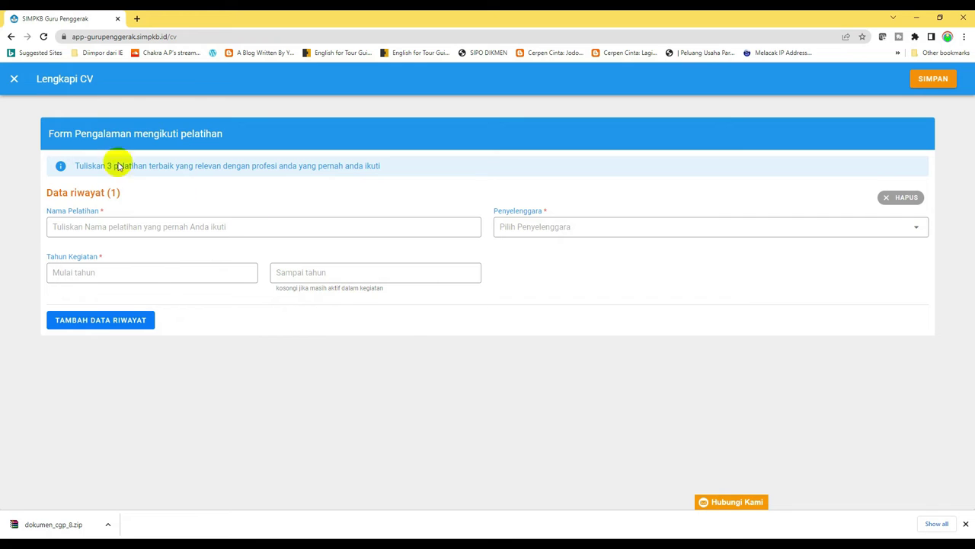
{"action": "left_click", "coordinate": [13, 78]}
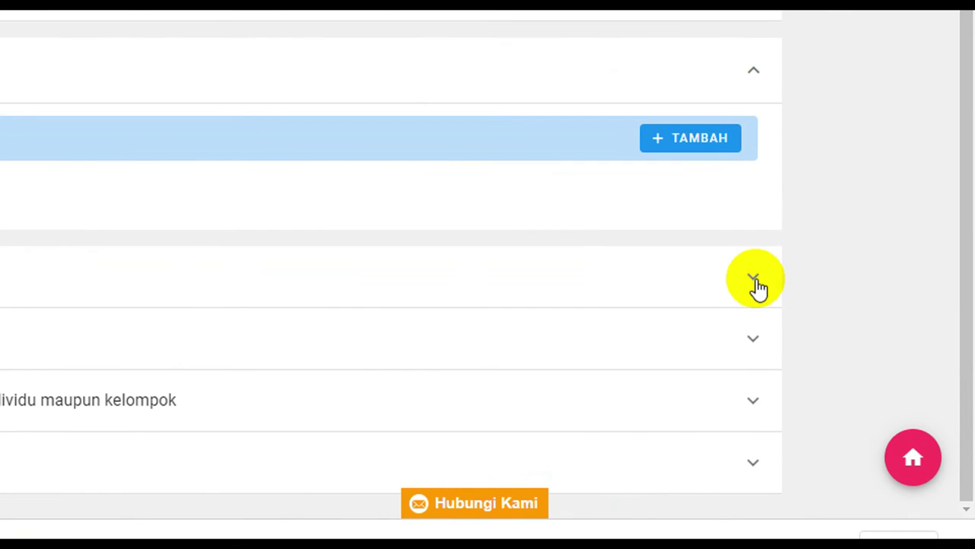
Expand Pengalaman Berorganisasi Pendidikan and inspect its empty TAMBAH form, closing it unsaved
{"action": "left_click", "coordinate": [866, 391]}
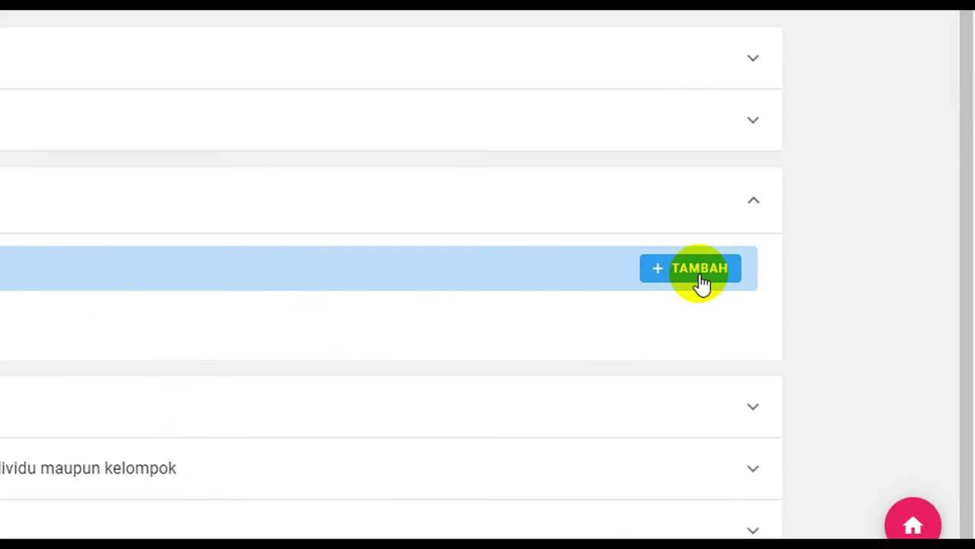
{"action": "left_click", "coordinate": [699, 275]}
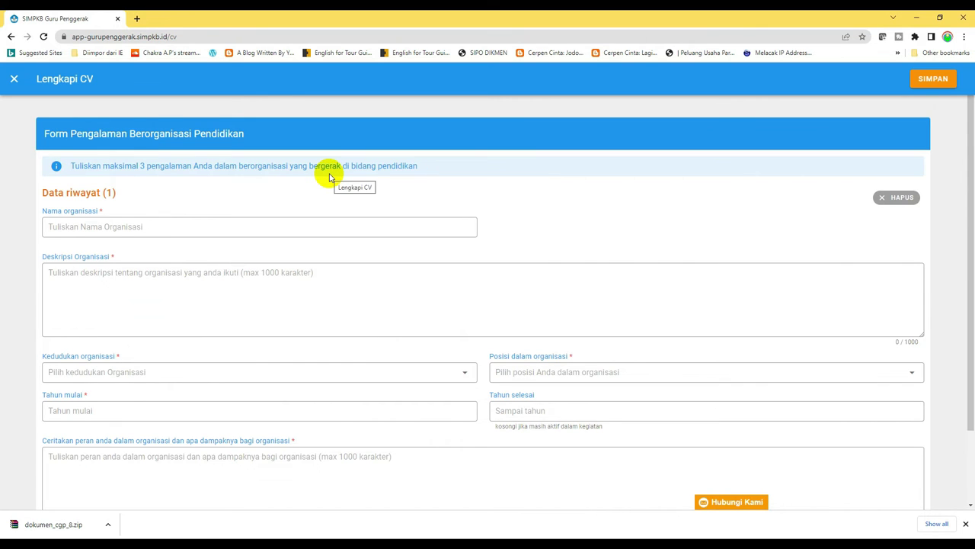
{"action": "left_click", "coordinate": [159, 221]}
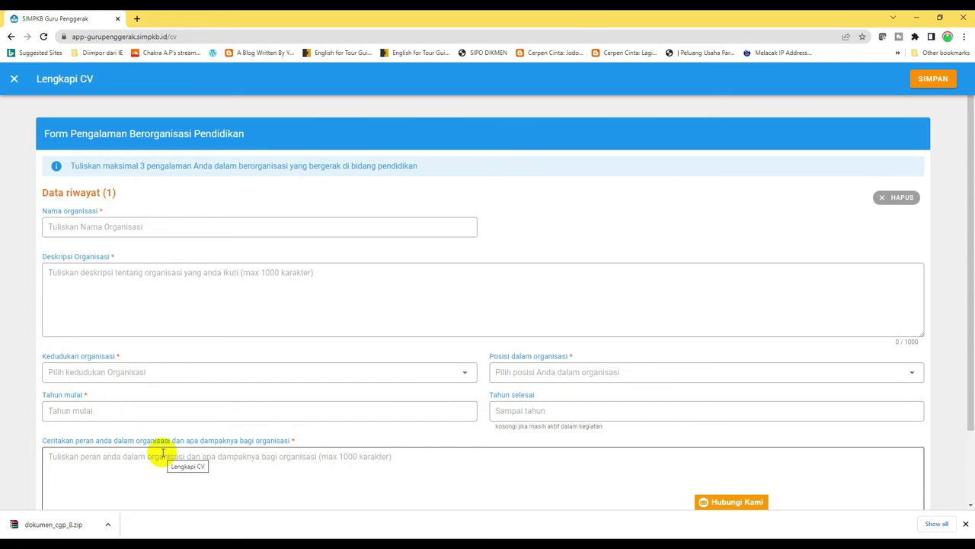
{"action": "left_click", "coordinate": [13, 79]}
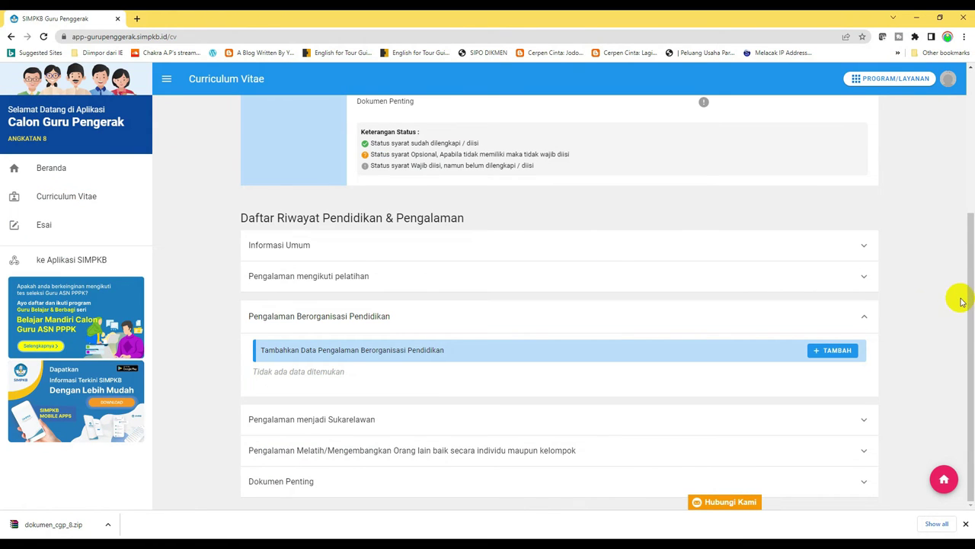
Collapse the Pengalaman Berorganisasi Pendidikan section with its chevron
{"action": "left_click", "coordinate": [863, 316]}
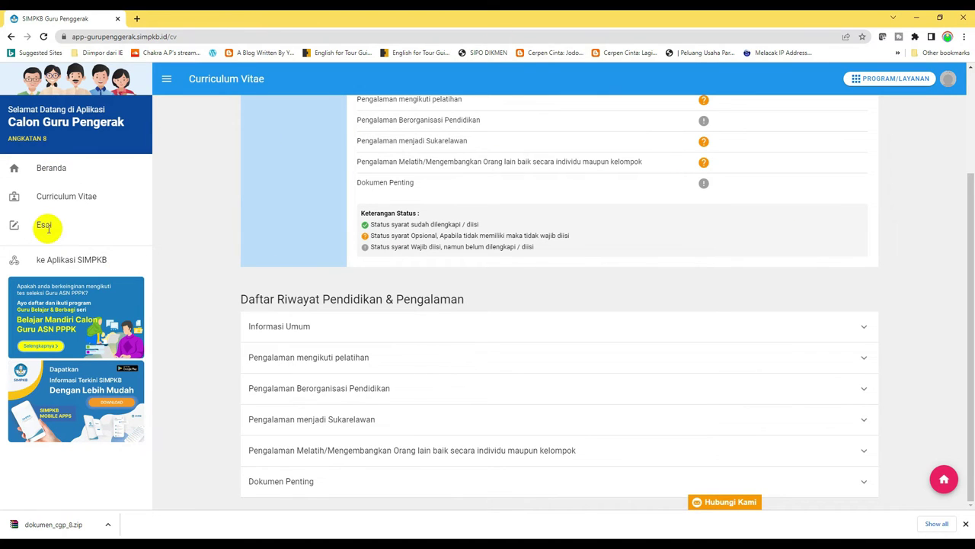
Return to Beranda, dismiss the Belajar.id notice, and open the Esai card's MULAI KERJAKAN instructions
{"action": "left_click", "coordinate": [47, 172]}
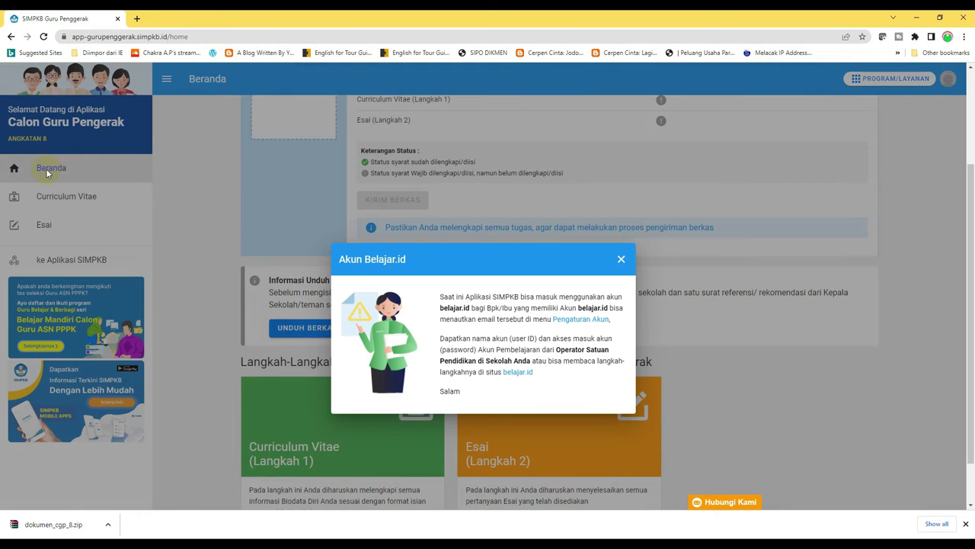
{"action": "left_click", "coordinate": [622, 218]}
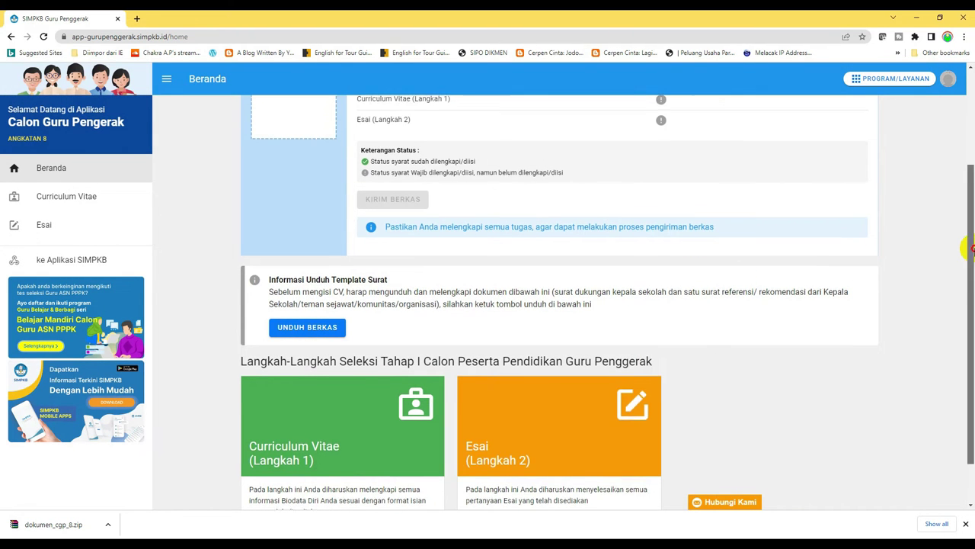
{"action": "left_click_drag", "start_coordinate": [968, 248], "coordinate": [966, 301]}
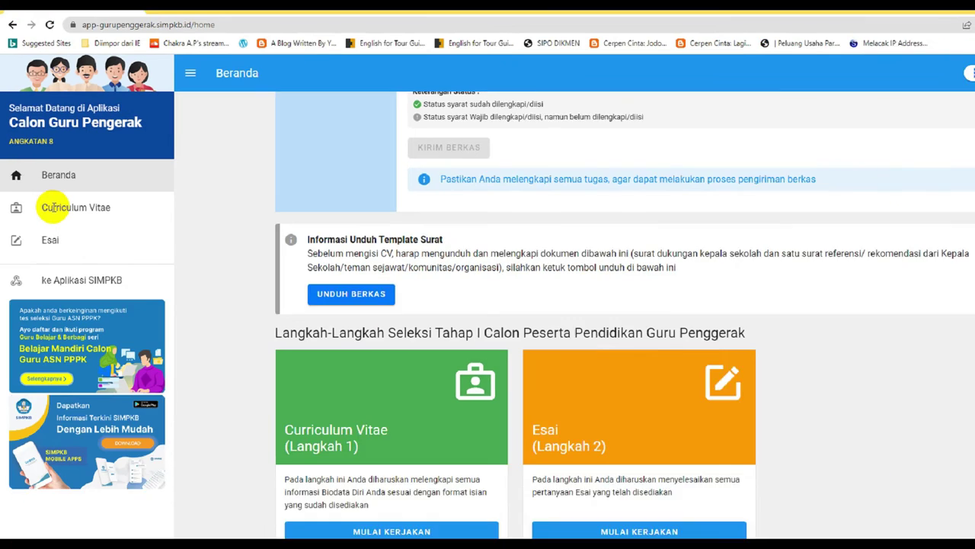
{"action": "left_click", "coordinate": [383, 406]}
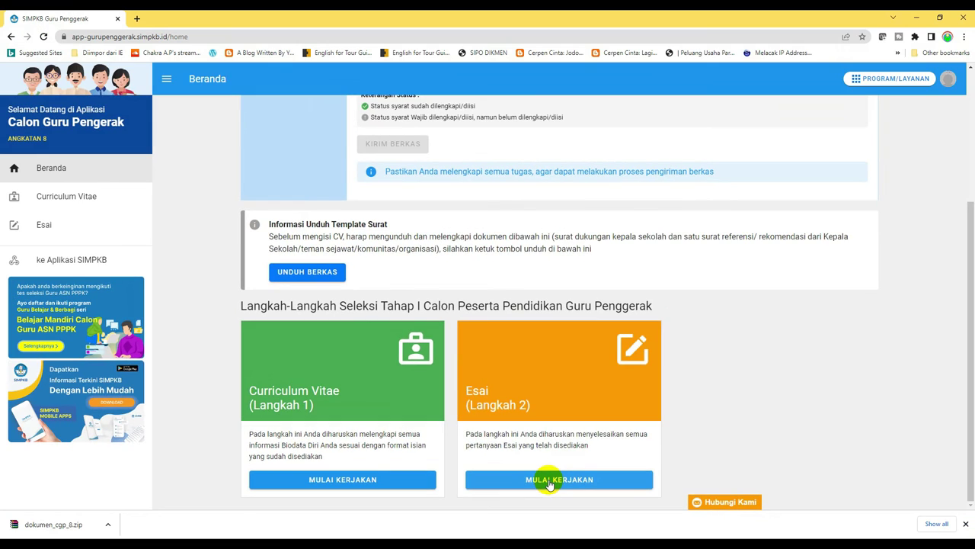
{"action": "left_click", "coordinate": [541, 474]}
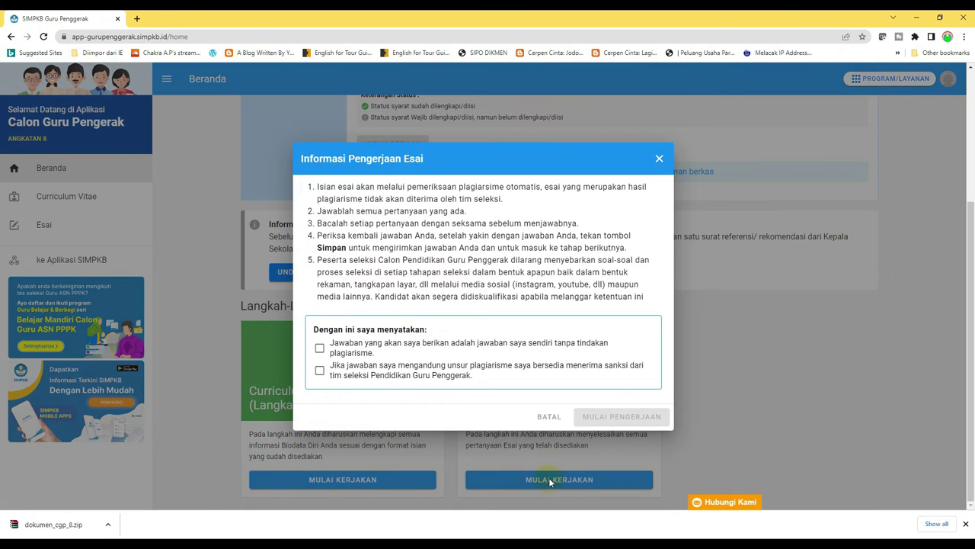
Tick both essay declaration checkboxes and start with MULAI PENGERJAAN
{"action": "left_click", "coordinate": [319, 347]}
{"action": "left_click", "coordinate": [320, 370]}
{"action": "left_click", "coordinate": [613, 417]}
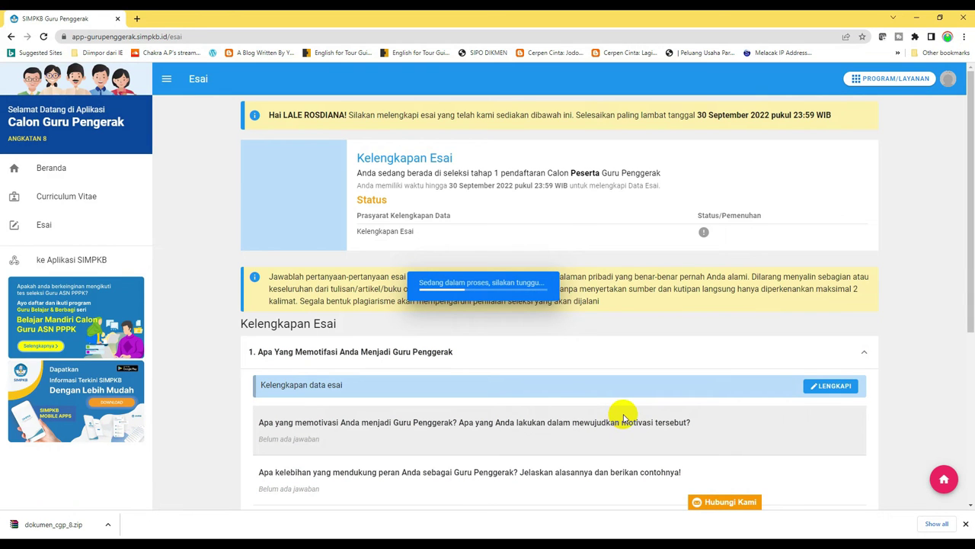
Scroll through essay 1's three motivation questions, all marked Belum ada jawaban
{"action": "left_click_drag", "start_coordinate": [966, 239], "coordinate": [967, 375]}
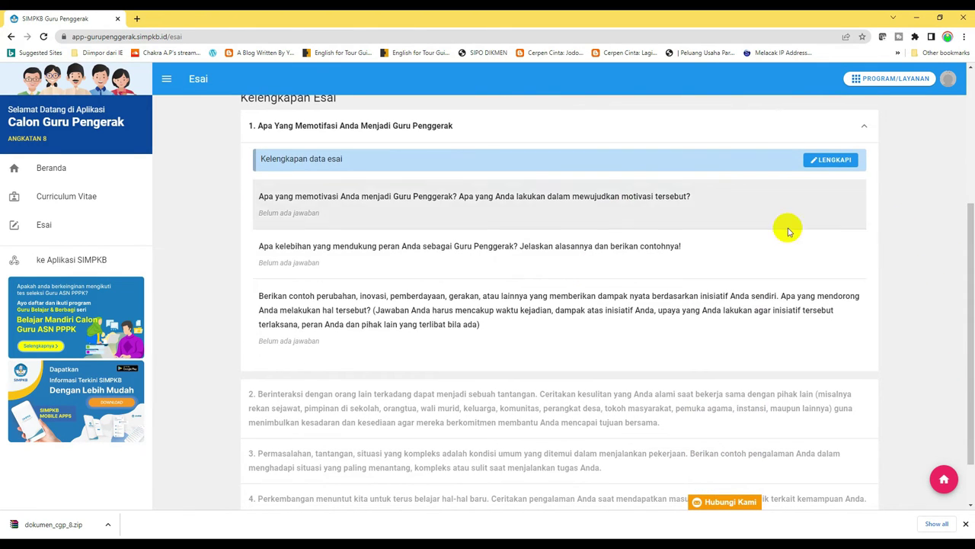
{"action": "mouse_move", "coordinate": [971, 241]}
{"action": "left_mouse_down"}
{"action": "mouse_move", "coordinate": [967, 262]}
{"action": "mouse_move", "coordinate": [970, 243]}
{"action": "left_mouse_up"}
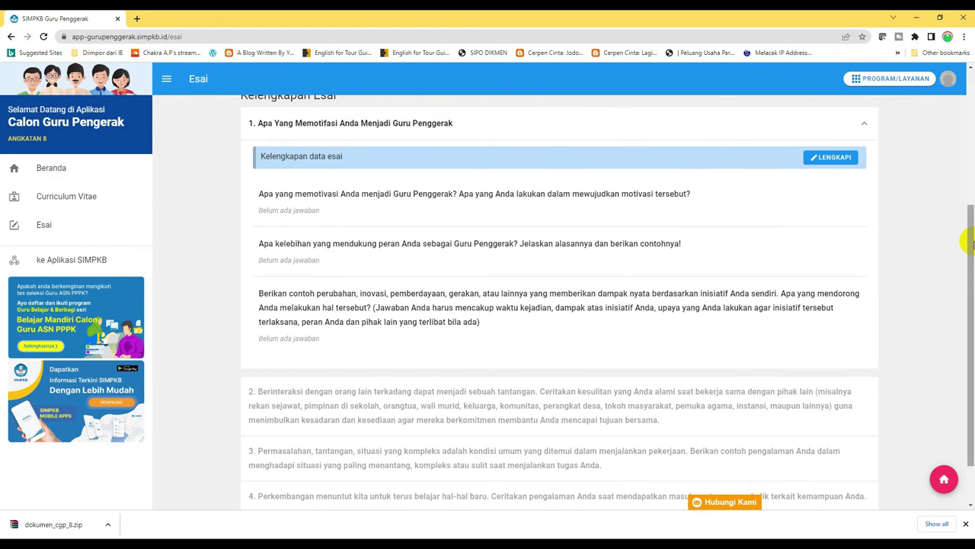
{"action": "scroll", "coordinate": [965, 239], "scroll_direction": "up", "scroll_amount": 1}
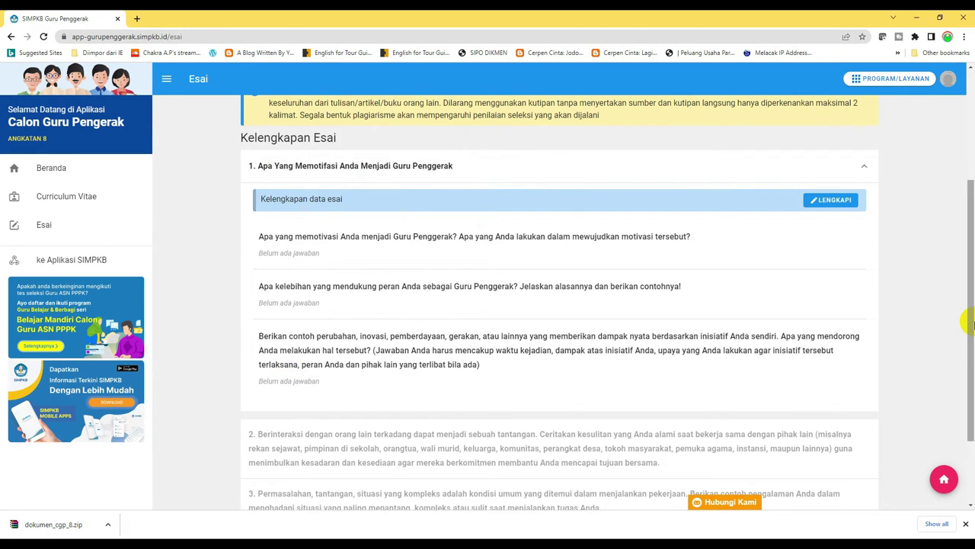
{"action": "mouse_move", "coordinate": [966, 320]}
{"action": "left_mouse_down"}
{"action": "mouse_move", "coordinate": [971, 363]}
{"action": "mouse_move", "coordinate": [965, 307]}
{"action": "left_mouse_up"}
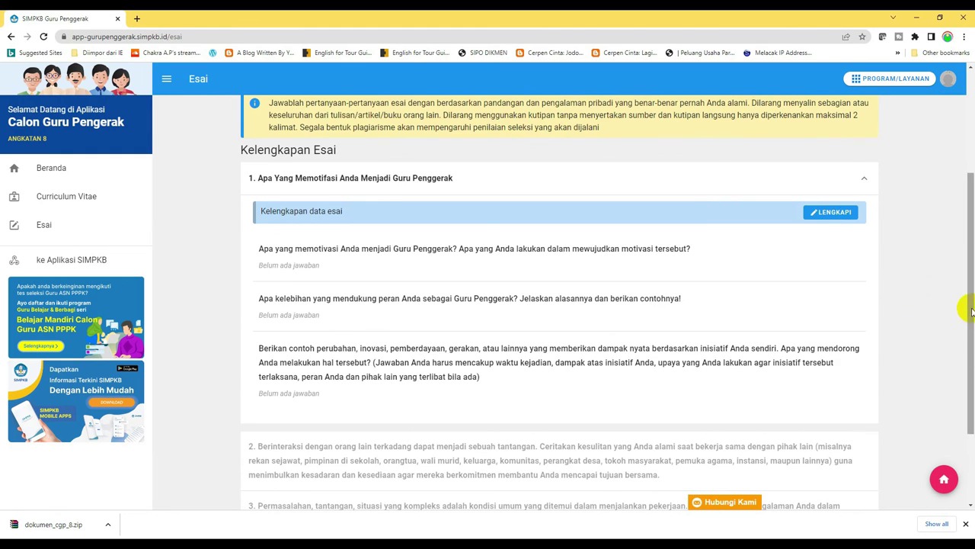